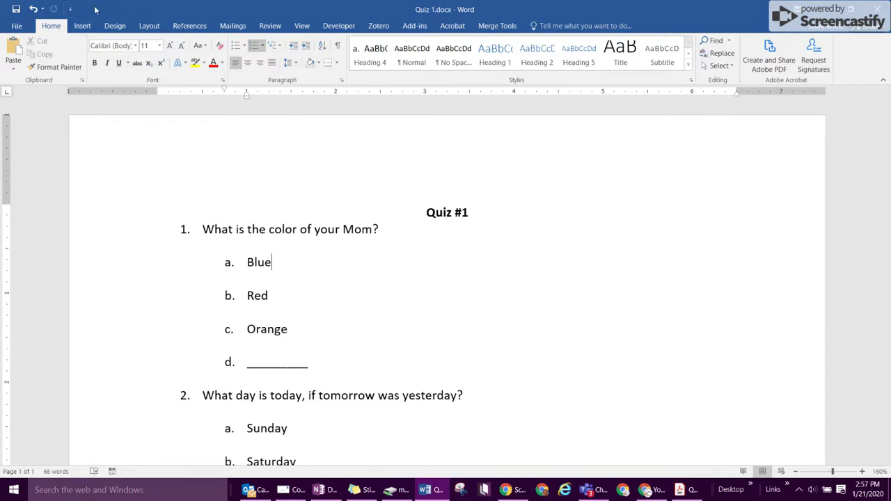
# Add Speak from Commands Not in the Ribbon to Word's Quick Access Toolbar.
pyautogui.click(71, 10)
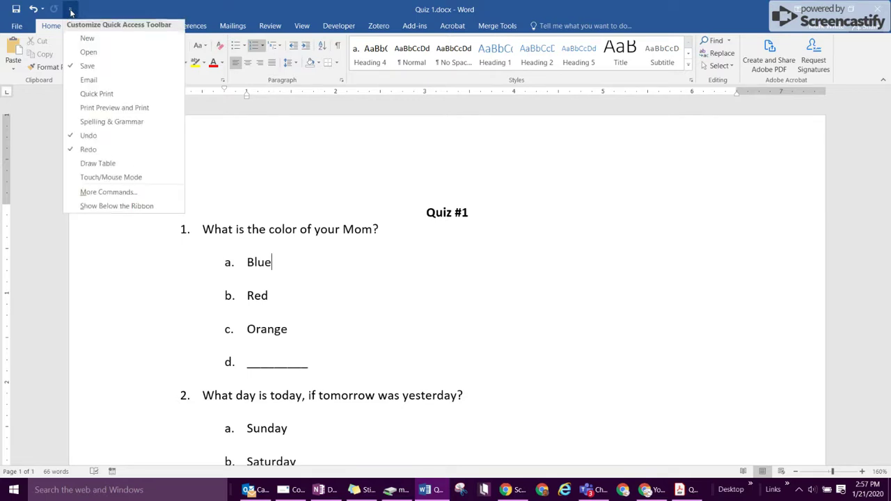
pyautogui.click(111, 195)
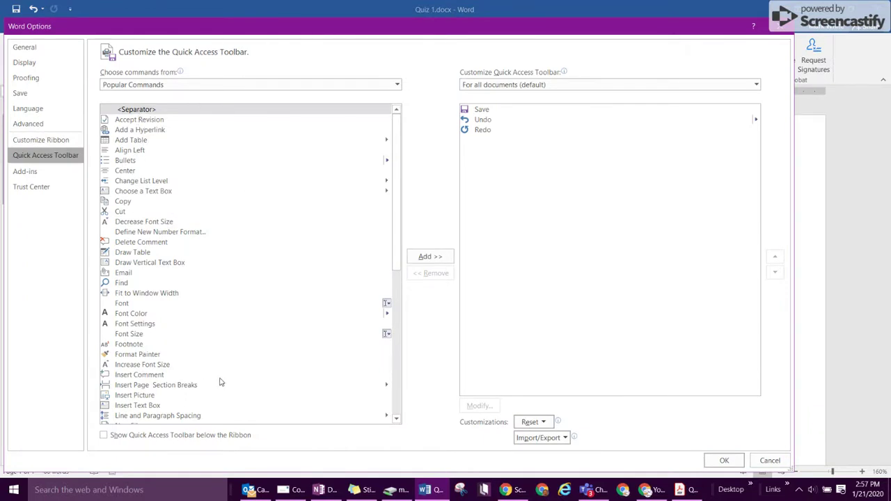
pyautogui.click(211, 86)
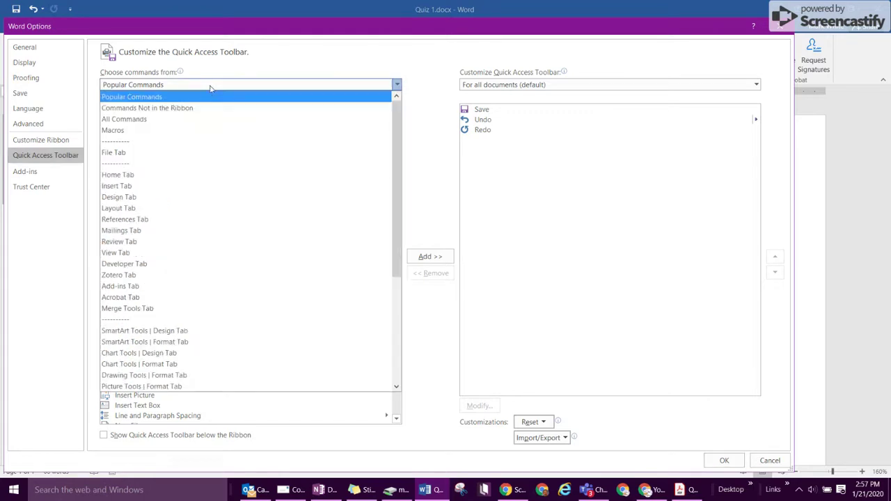
pyautogui.click(180, 109)
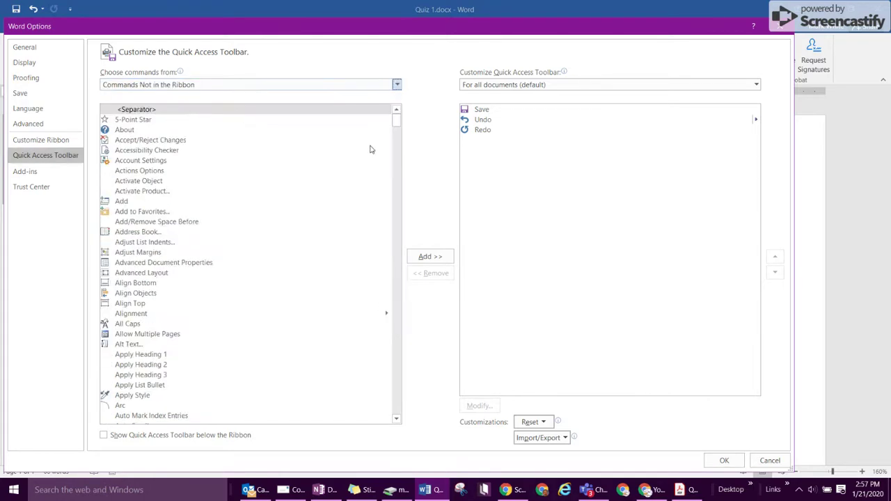
pyautogui.moveTo(397, 124); pyautogui.dragTo(397, 375)
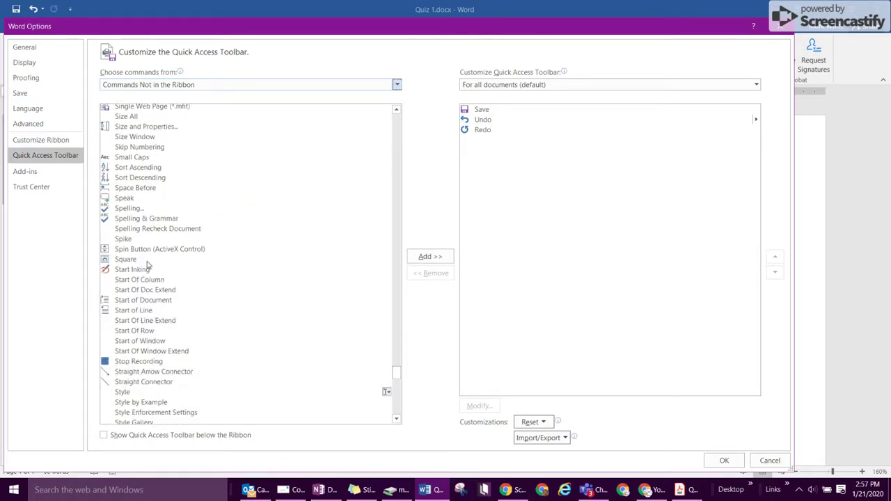
pyautogui.click(128, 201)
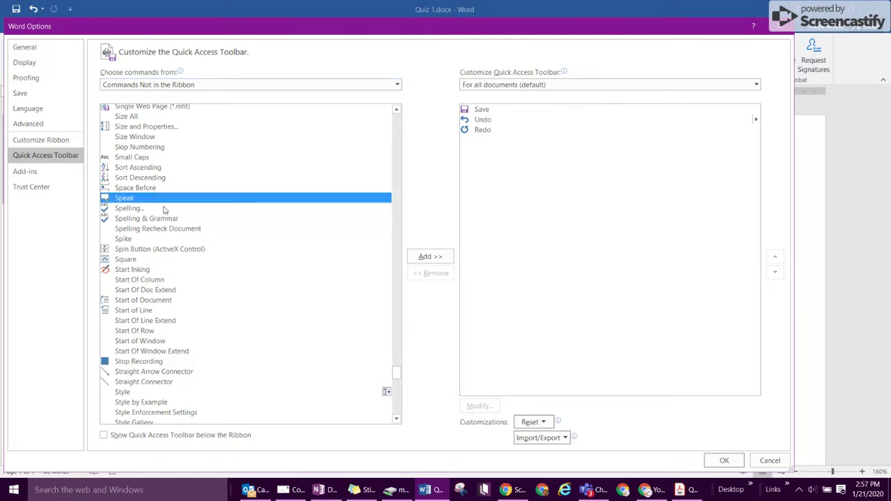
pyautogui.click(426, 256)
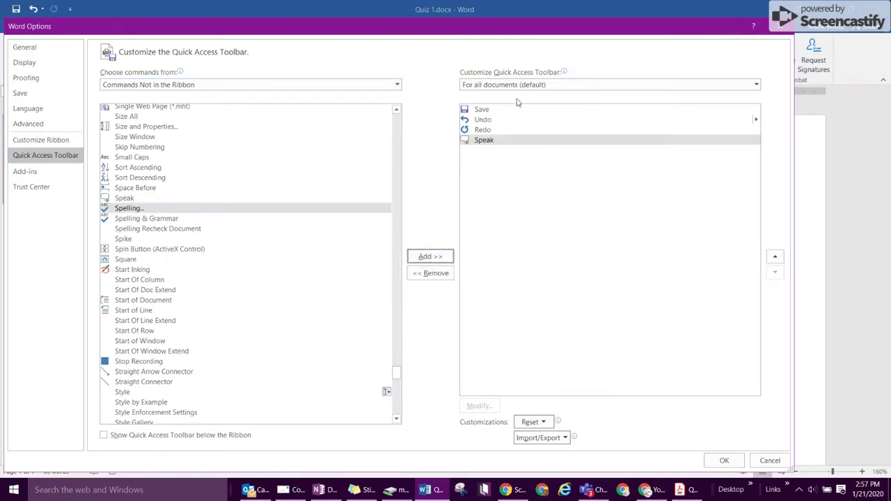
pyautogui.moveTo(550, 80)
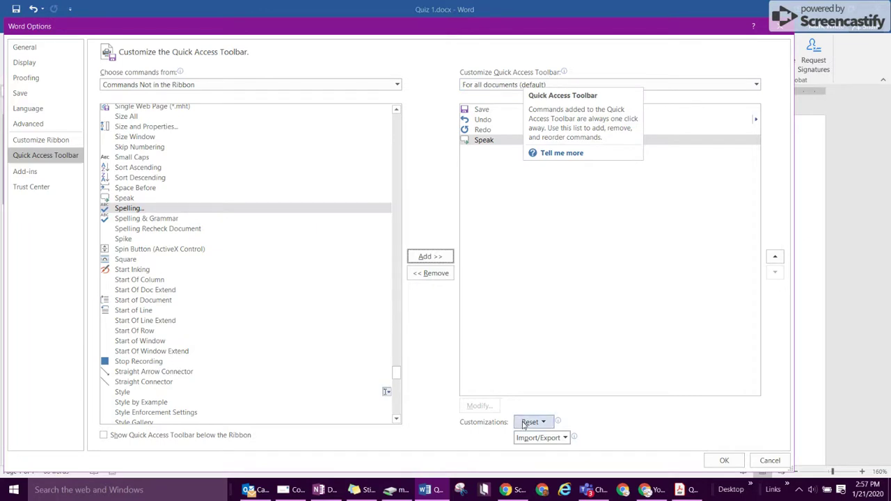
pyautogui.click(726, 465)
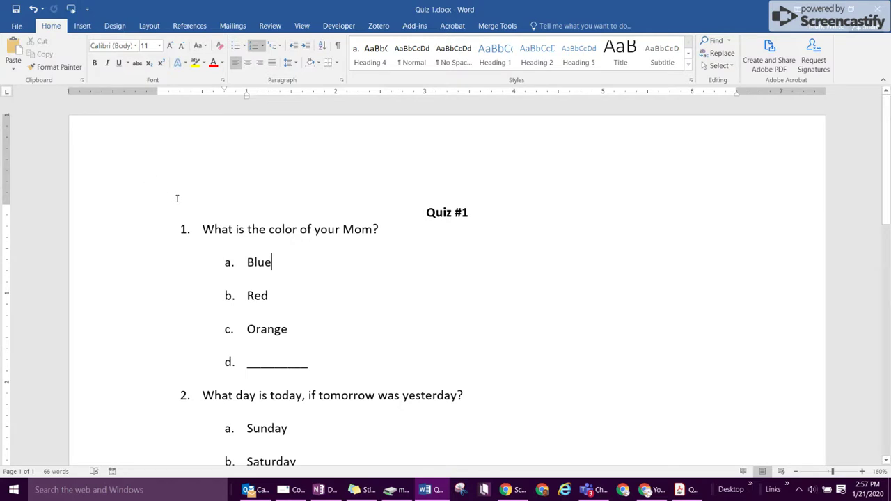
# Replace 'Mom?' at the end of question 1 with 'left shoe?'.
pyautogui.doubleClick(201, 221)
pyautogui.moveTo(266, 224); pyautogui.dragTo(368, 330)
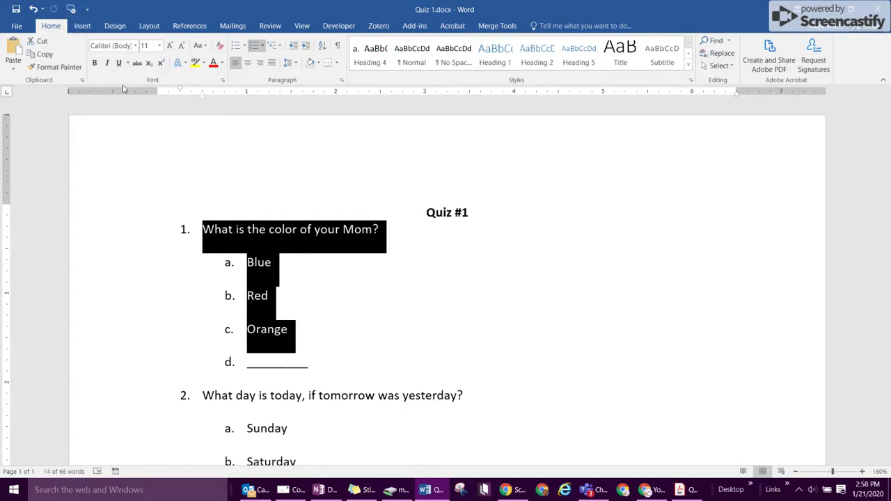
pyautogui.click(391, 230)
pyautogui.press('BackSpace')
pyautogui.press('BackSpace')
pyautogui.press('BackSpace')
pyautogui.press('BackSpace')
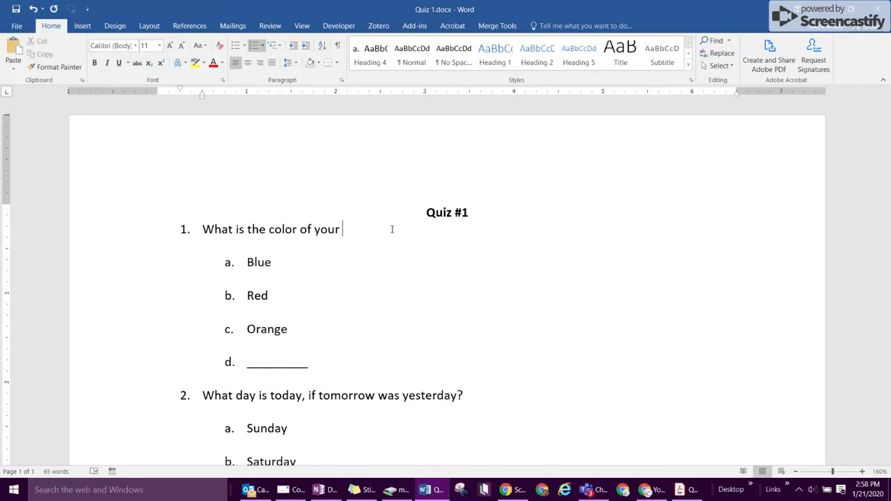
pyautogui.press('BackSpace')
pyautogui.write('left shoe?')
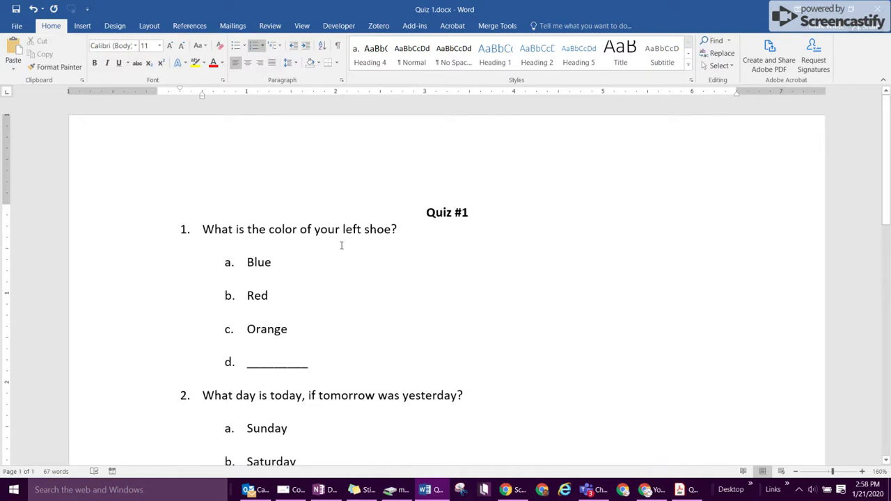
# Select question 4's equation -2X+3X-0=1 to be spoken, then return to the quiz top.
pyautogui.scroll(-3, 535, 297)
pyautogui.scroll(-8, 535, 297)
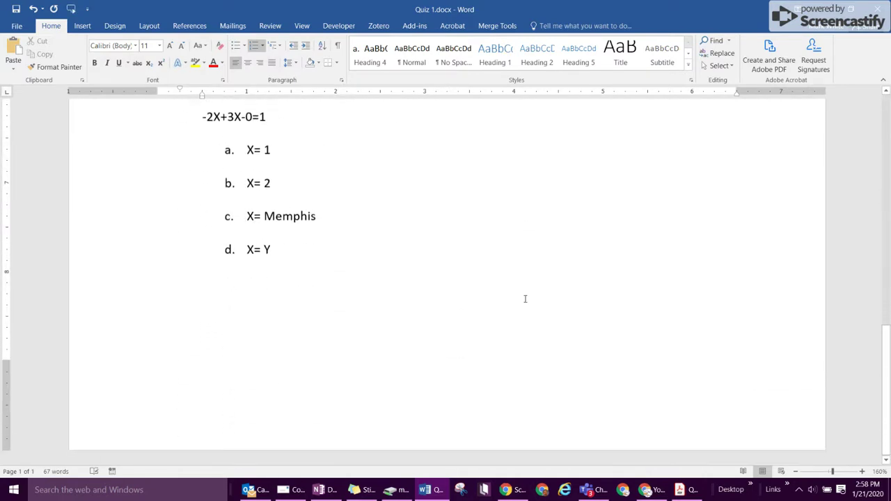
pyautogui.scroll(2, 524, 301)
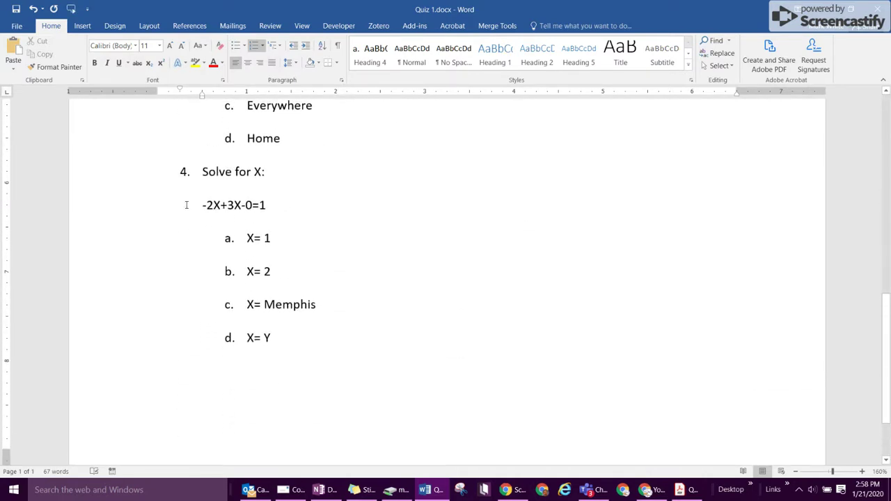
pyautogui.moveTo(184, 205); pyautogui.dragTo(293, 211)
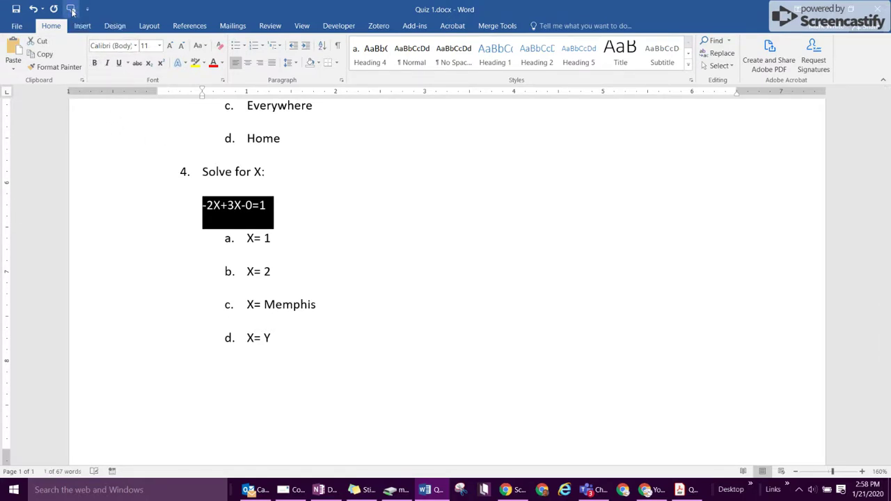
pyautogui.scroll(5, 374, 253)
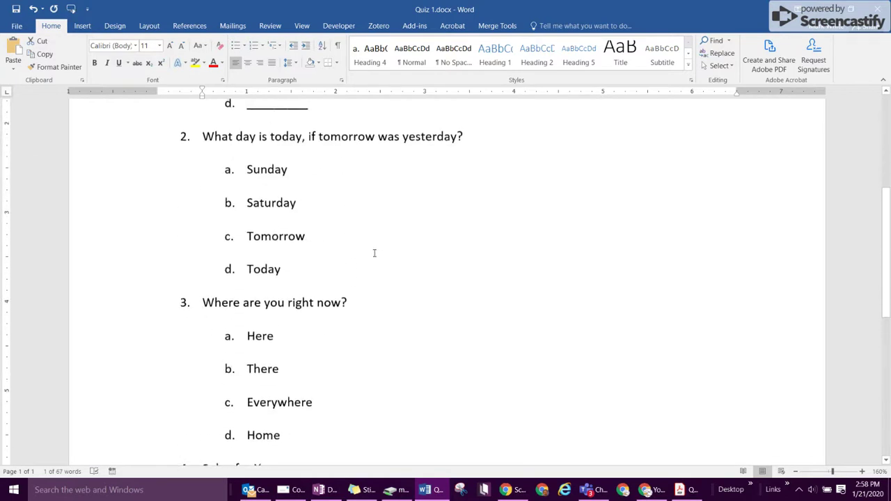
pyautogui.scroll(4, 374, 253)
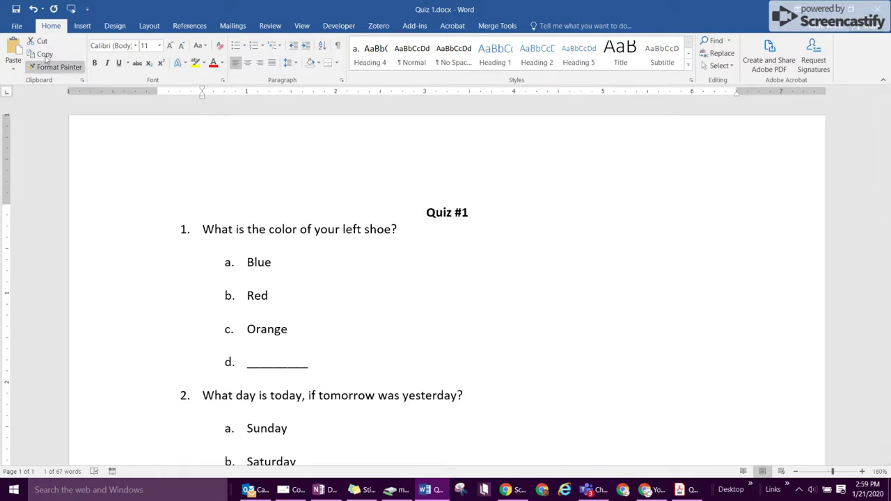
# Save the quiz first, then export it as Adobe PDF Quiz 1.pdf on the Desktop.
pyautogui.click(16, 26)
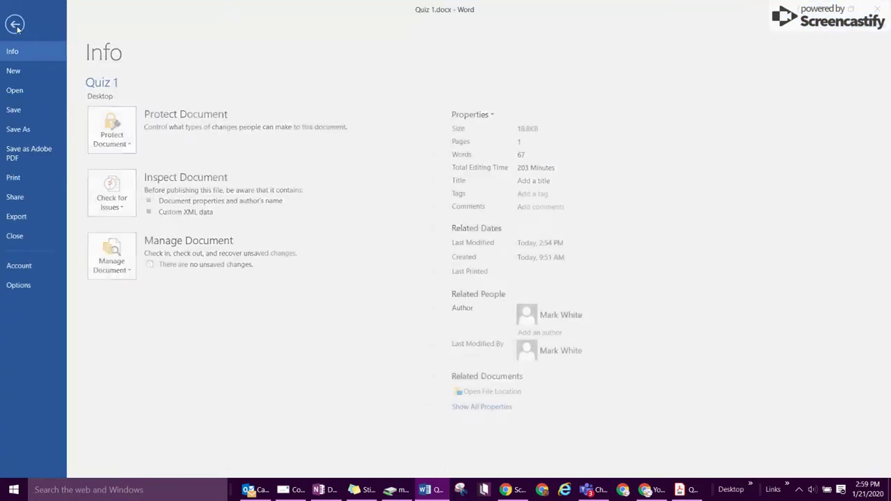
pyautogui.click(38, 156)
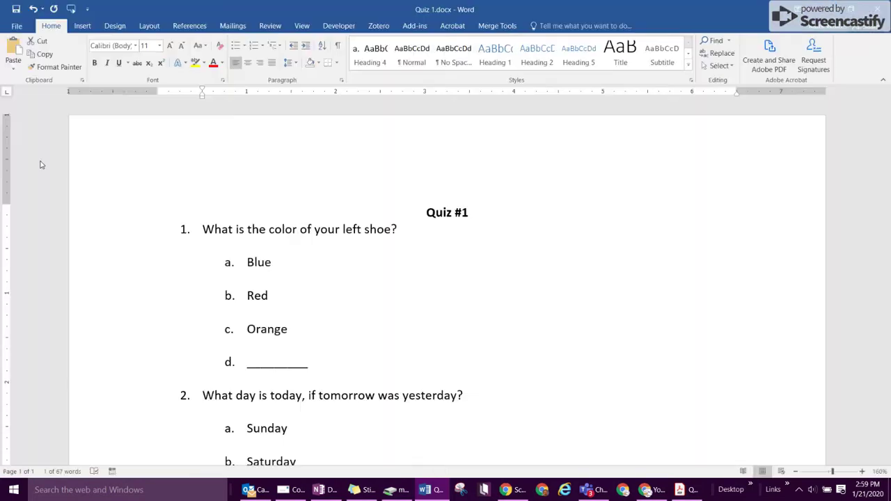
pyautogui.click(488, 290)
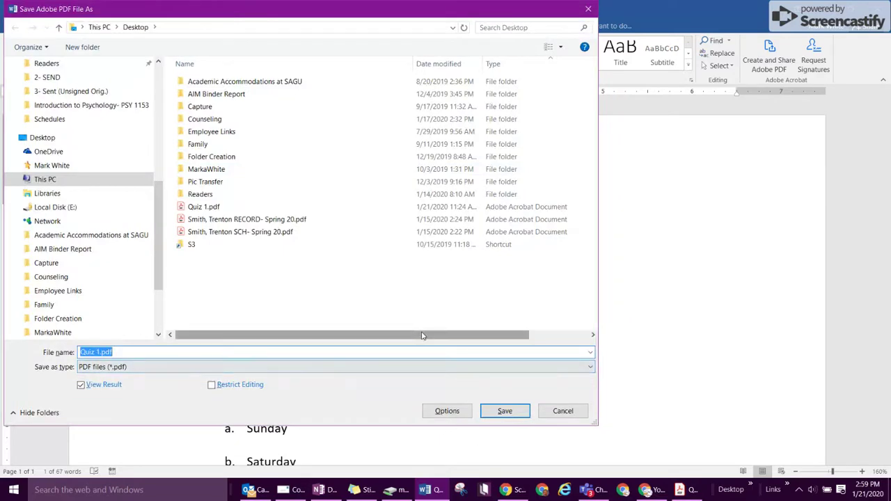
pyautogui.click(566, 412)
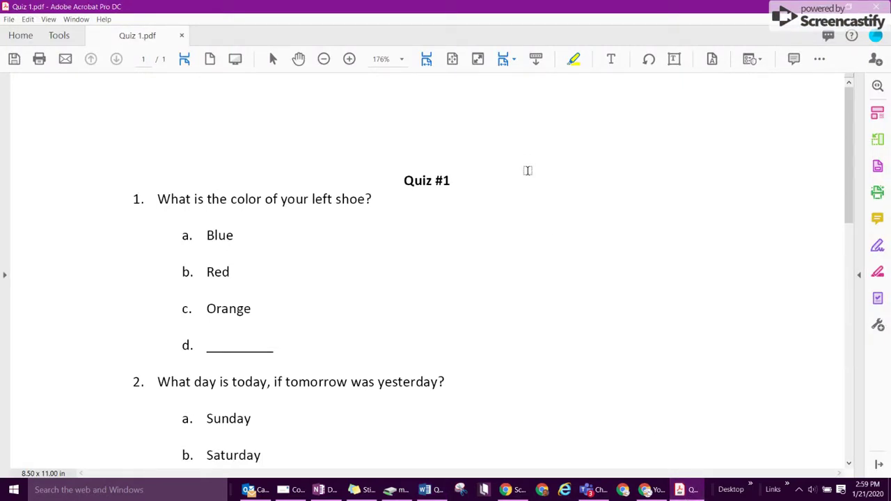
# Activate Read Out Loud from the View menu and switch to the Selection tool.
pyautogui.click(48, 19)
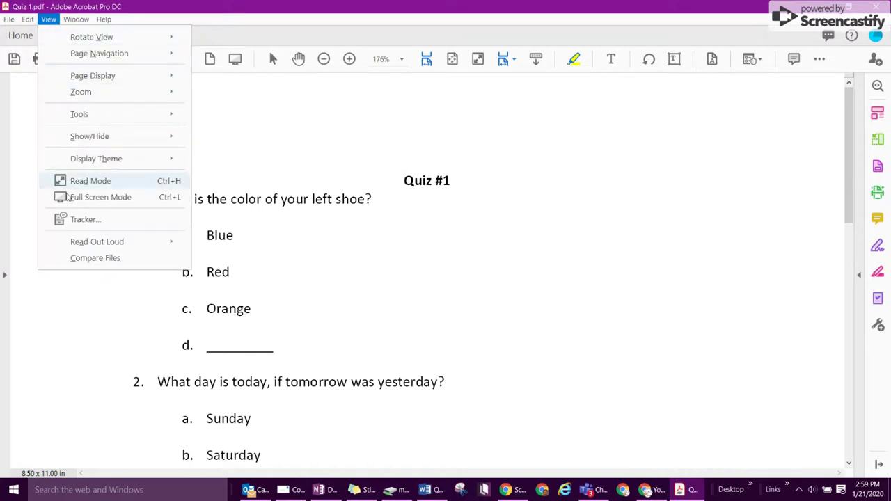
pyautogui.moveTo(100, 241)
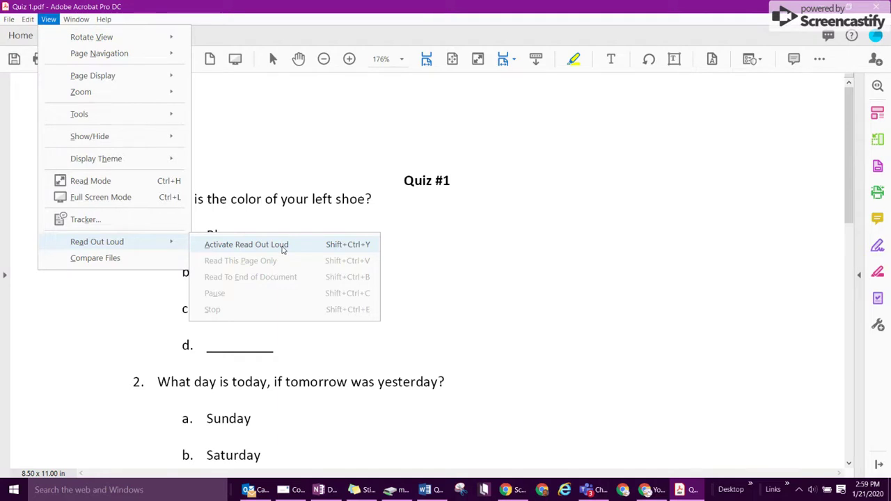
pyautogui.click(286, 247)
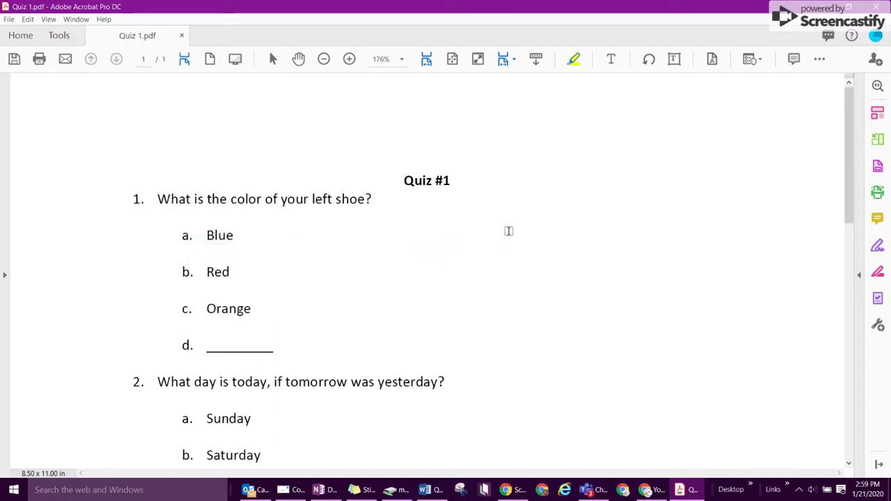
pyautogui.click(273, 58)
# Have question 1 and answers a. Blue, b. Red and c. Orange read aloud.
pyautogui.click(264, 199)
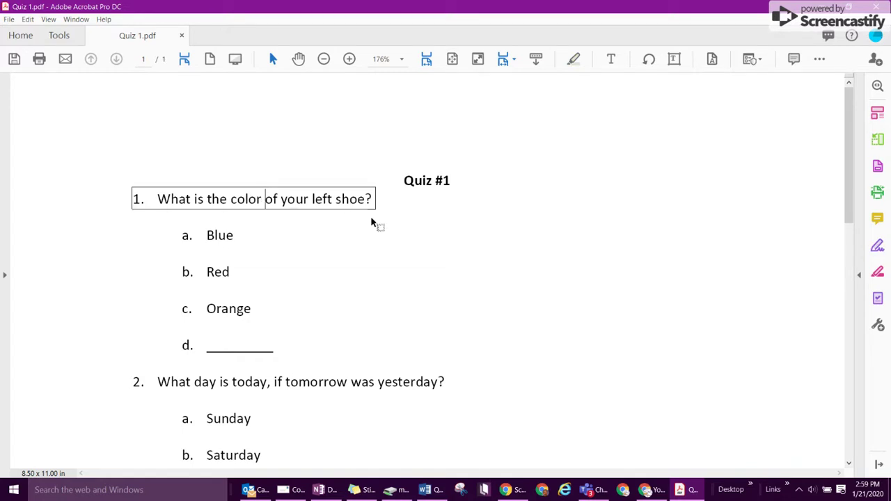
pyautogui.click(226, 238)
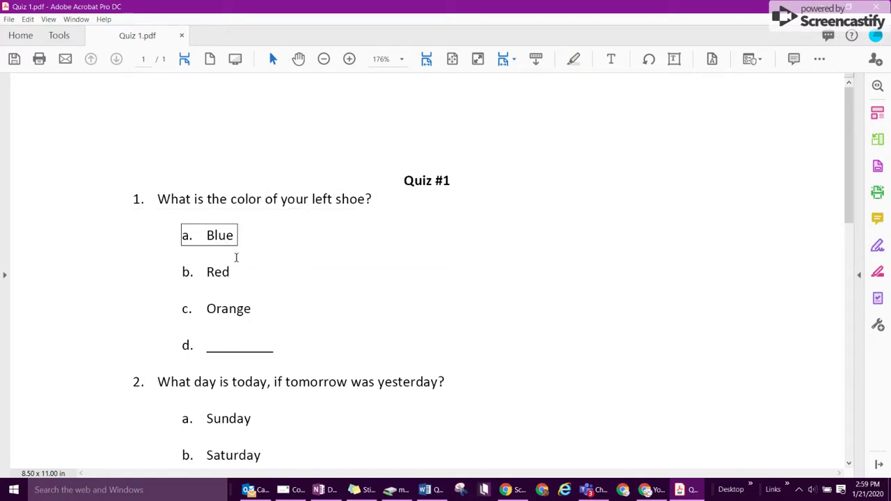
pyautogui.click(229, 271)
pyautogui.click(229, 309)
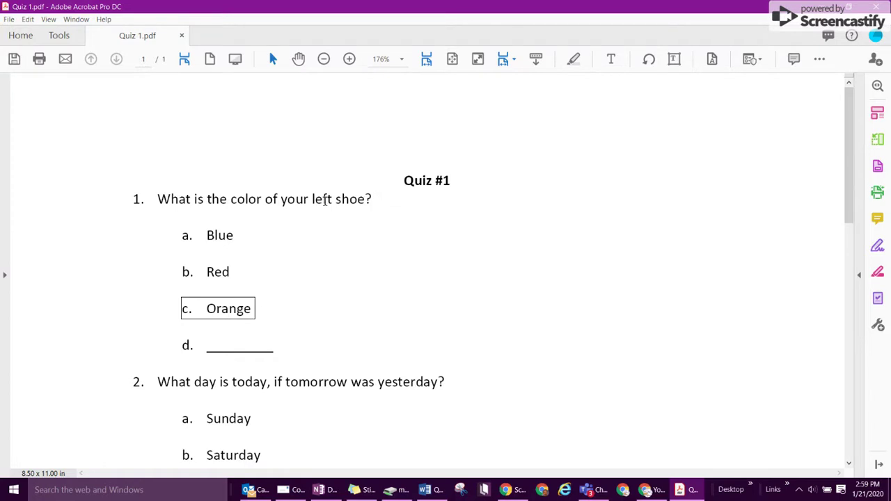
pyautogui.click(282, 200)
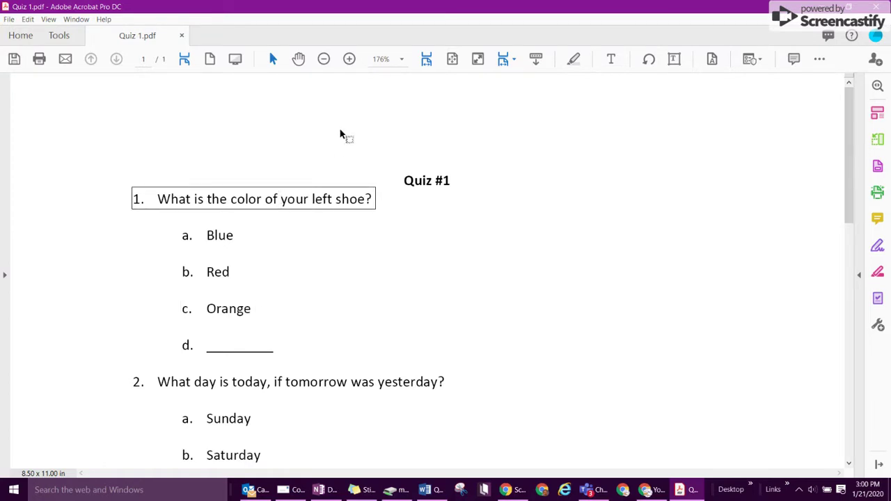
pyautogui.press('Left')
pyautogui.press('Left')
pyautogui.press('Left')
pyautogui.press('Left')
pyautogui.press('Left')
# Highlight answers a. Blue and d. Today, plus an overly wide highlight across Here and There.
pyautogui.moveTo(240, 234); pyautogui.dragTo(160, 236)
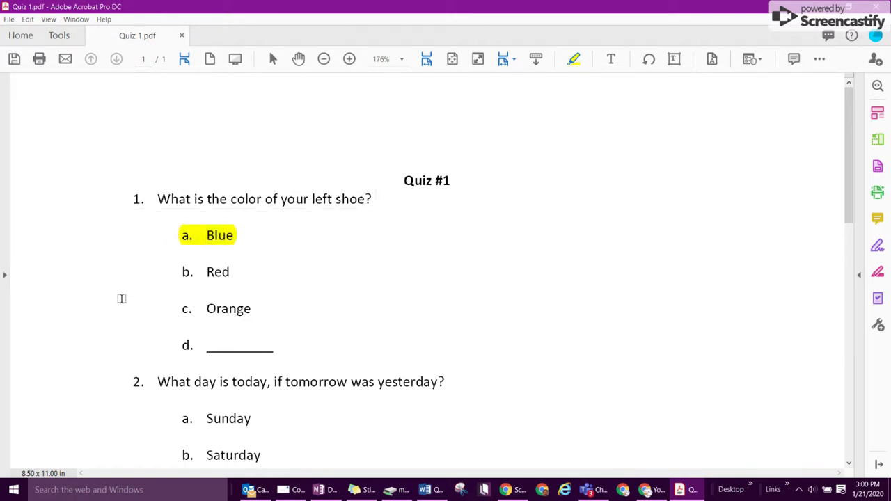
pyautogui.scroll(-2, 183, 324)
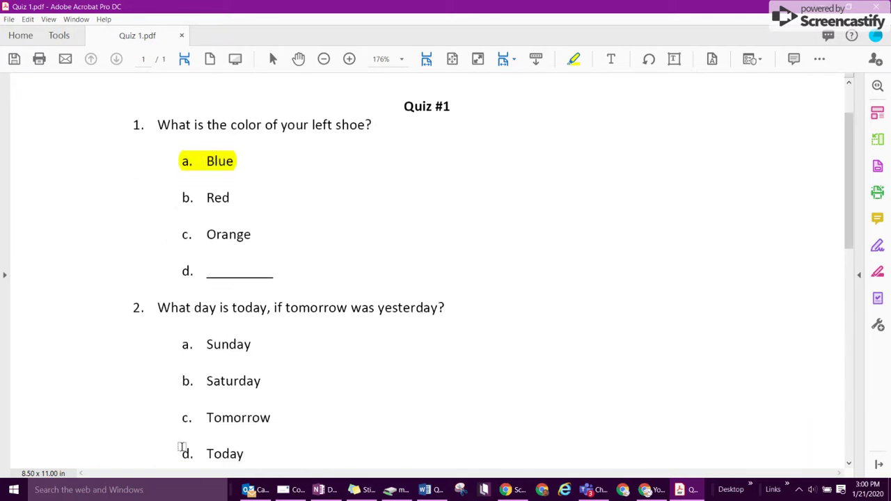
pyautogui.moveTo(183, 451); pyautogui.dragTo(243, 434)
pyautogui.scroll(-6, 242, 425)
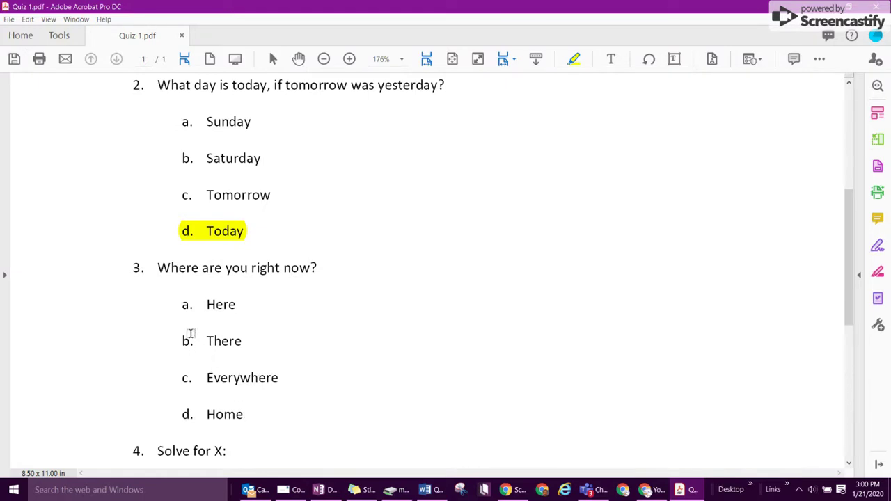
pyautogui.moveTo(183, 304); pyautogui.dragTo(244, 342)
pyautogui.scroll(-1, 255, 369)
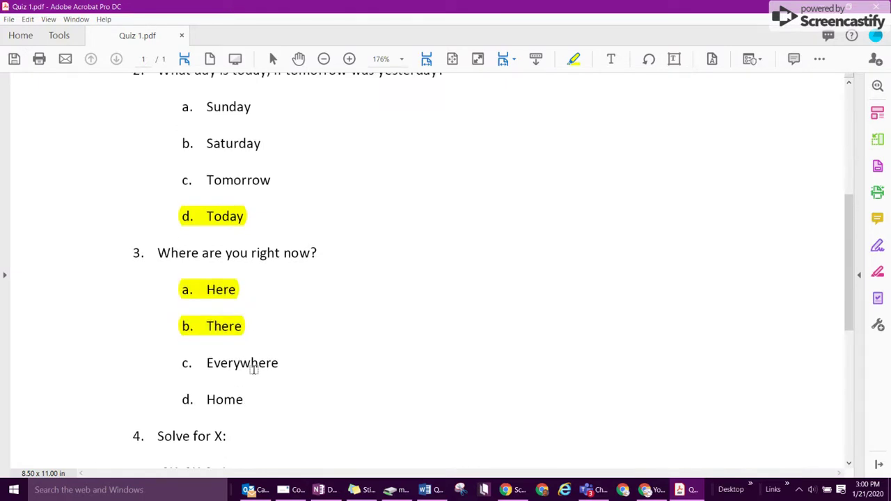
# Undo the wrong highlights and highlight a. Here and a. X= 1 instead.
pyautogui.hotkey('ctrl', 'z')
pyautogui.moveTo(175, 284); pyautogui.dragTo(245, 288)
pyautogui.scroll(-2, 223, 370)
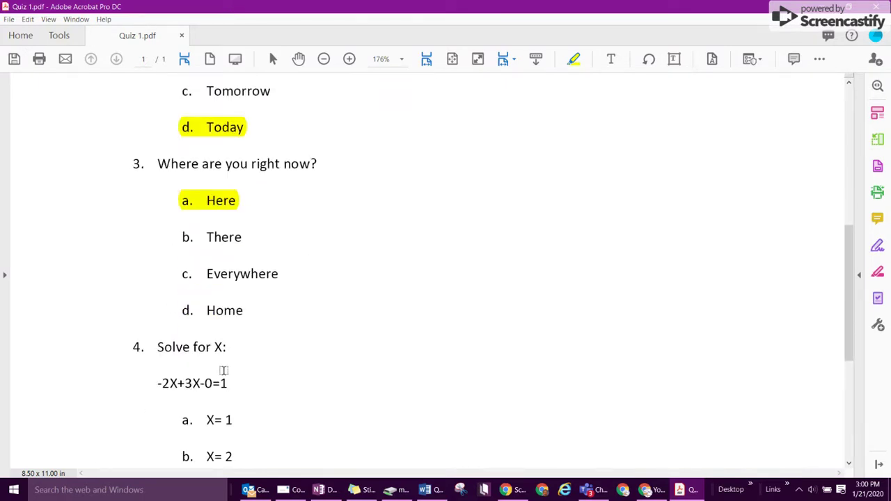
pyautogui.moveTo(150, 377); pyautogui.dragTo(179, 381)
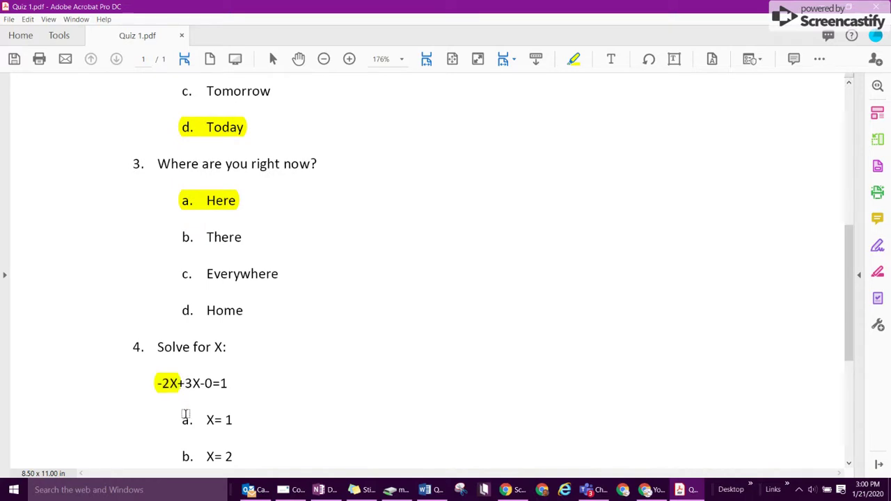
pyautogui.hotkey('ctrl', 'z')
pyautogui.moveTo(177, 423); pyautogui.dragTo(242, 418)
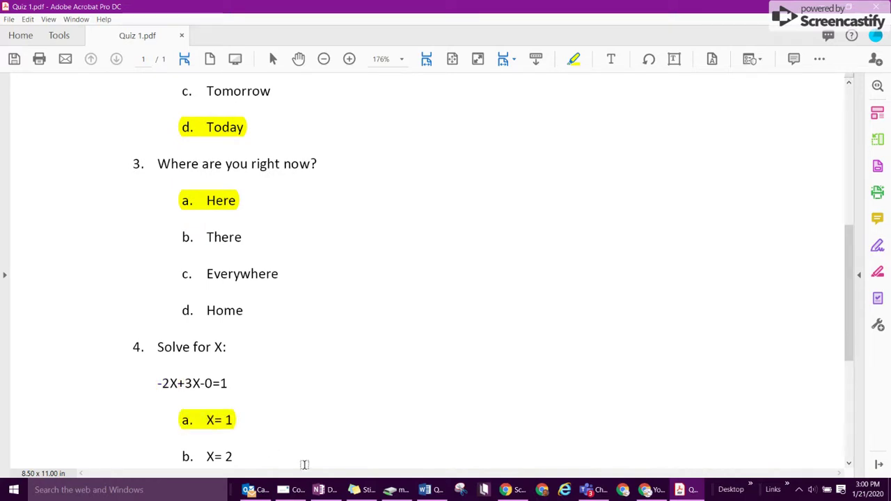
pyautogui.scroll(5, 349, 385)
pyautogui.scroll(5, 349, 385)
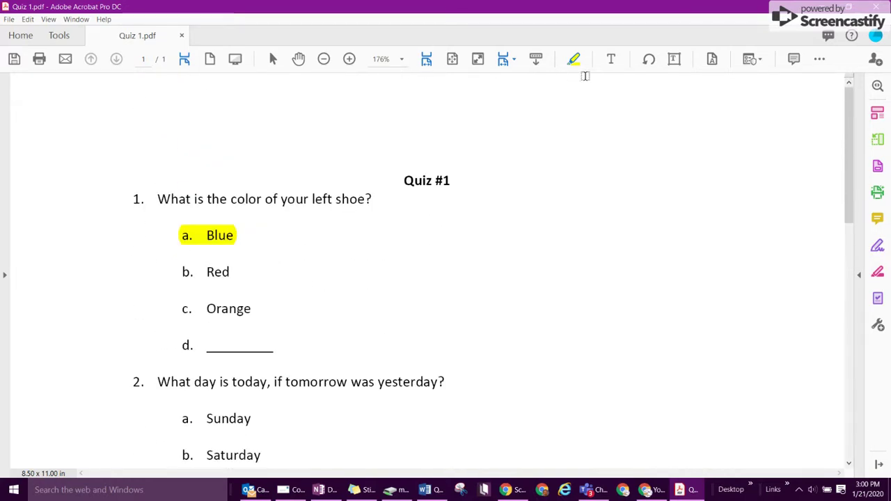
# Place a text comment reading 'Blue' to the right of answer a. Blue.
pyautogui.click(611, 61)
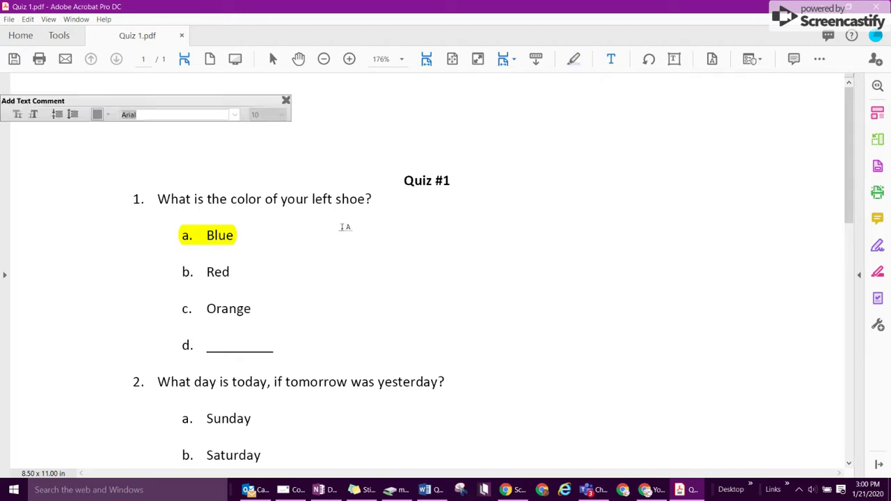
pyautogui.click(273, 238)
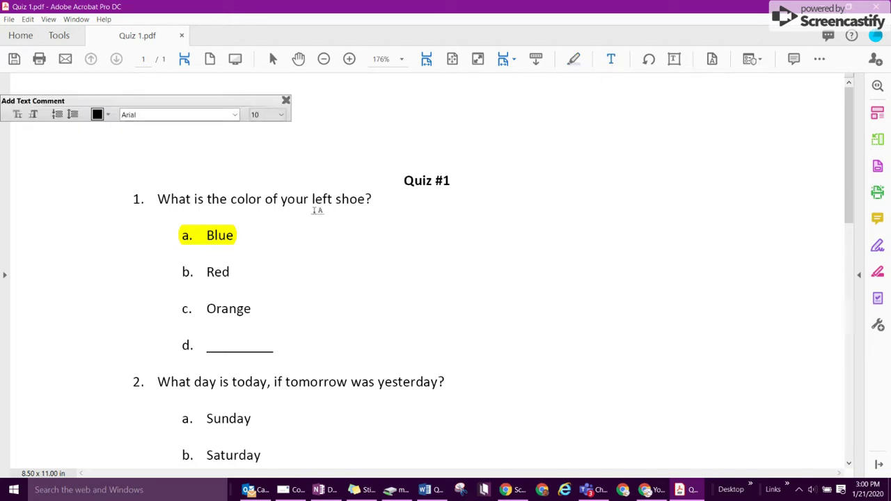
pyautogui.write('BLue')
pyautogui.press('BackSpace')
pyautogui.press('BackSpace')
pyautogui.press('BackSpace')
pyautogui.press('BackSpace')
pyautogui.write('Blue')
pyautogui.click(286, 100)
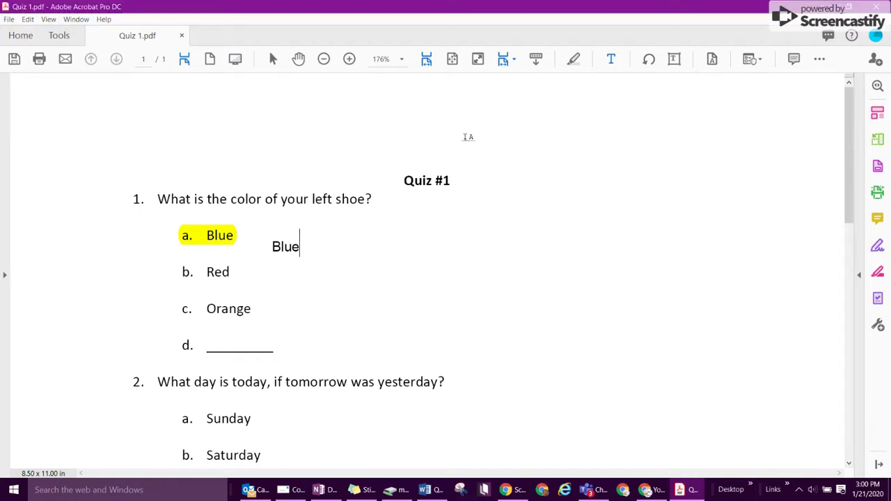